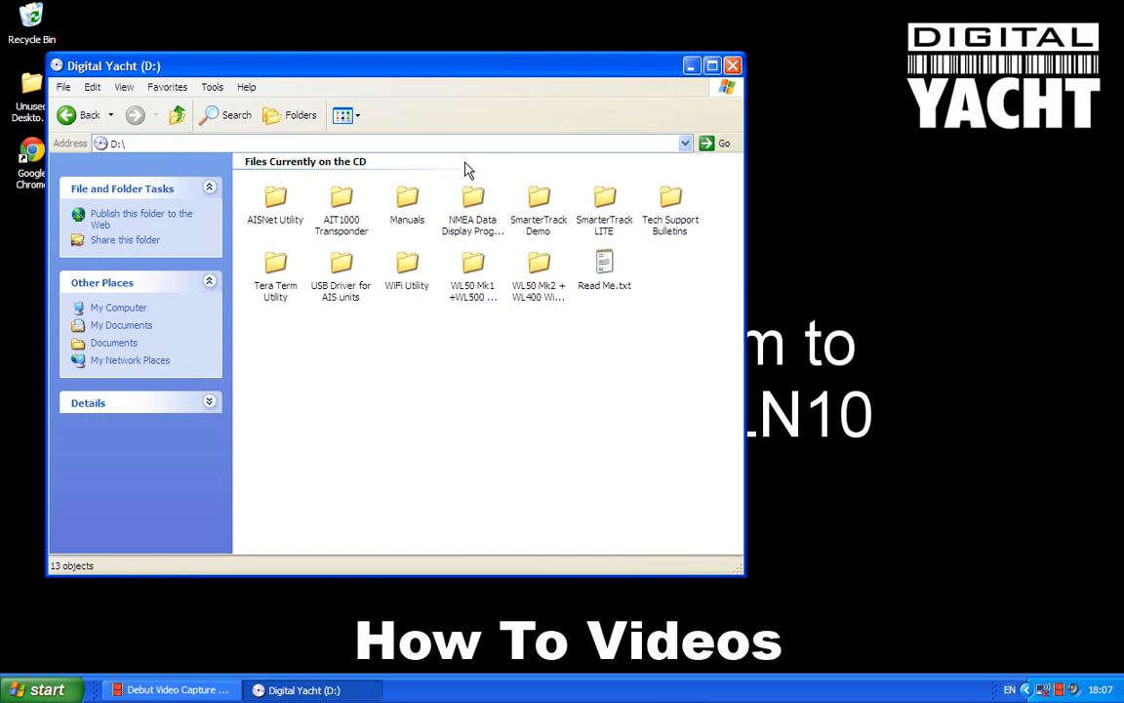
- Launch the Tera Term V4_68.exe installer from the Tera Term Utility folder, accept its licence, and install into the existing C:\Program Files\teraterm folder
double_click(275, 269)
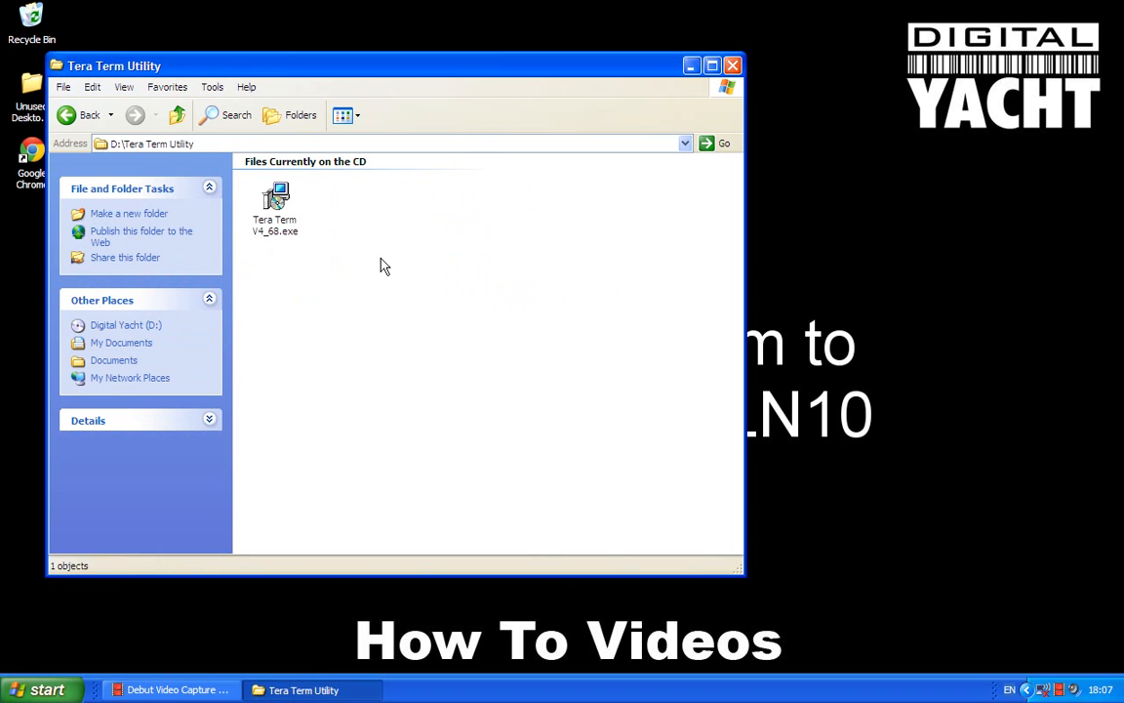
double_click(281, 207)
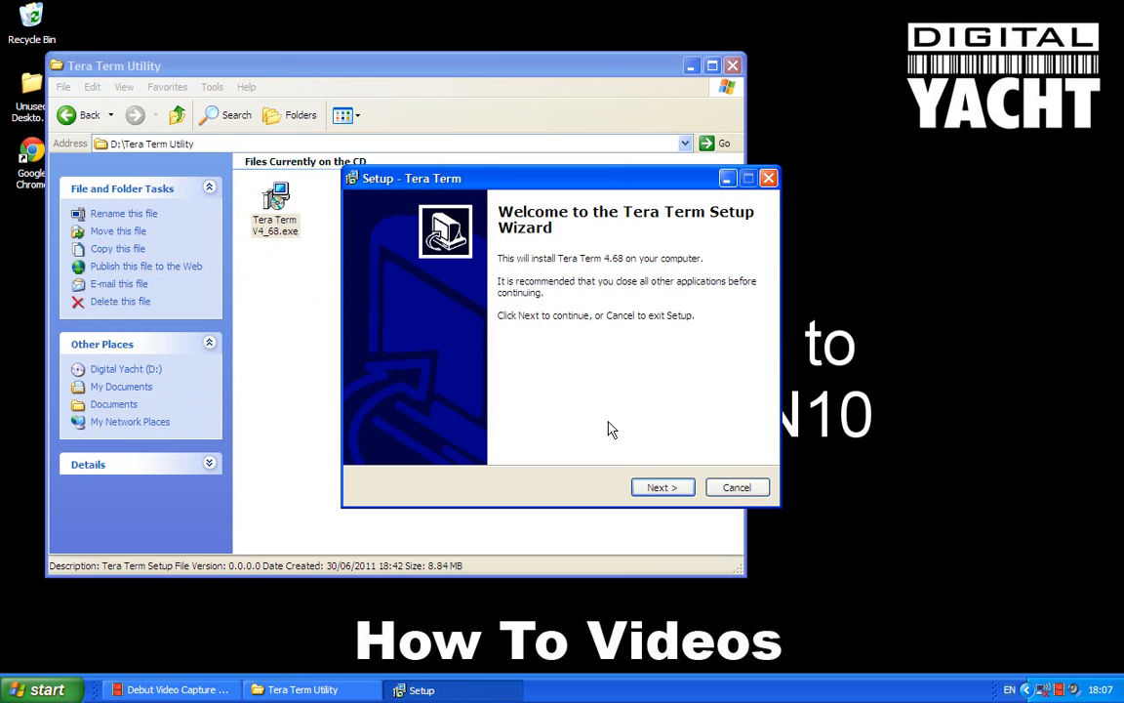
click(660, 488)
click(419, 433)
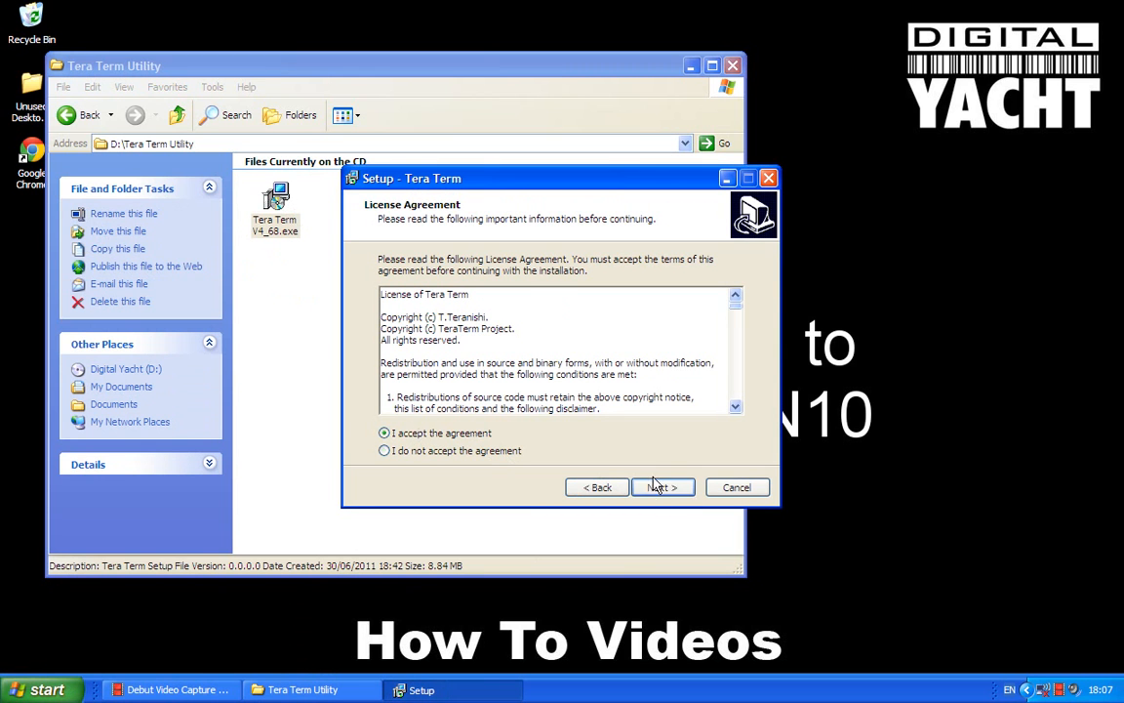
click(660, 487)
click(664, 490)
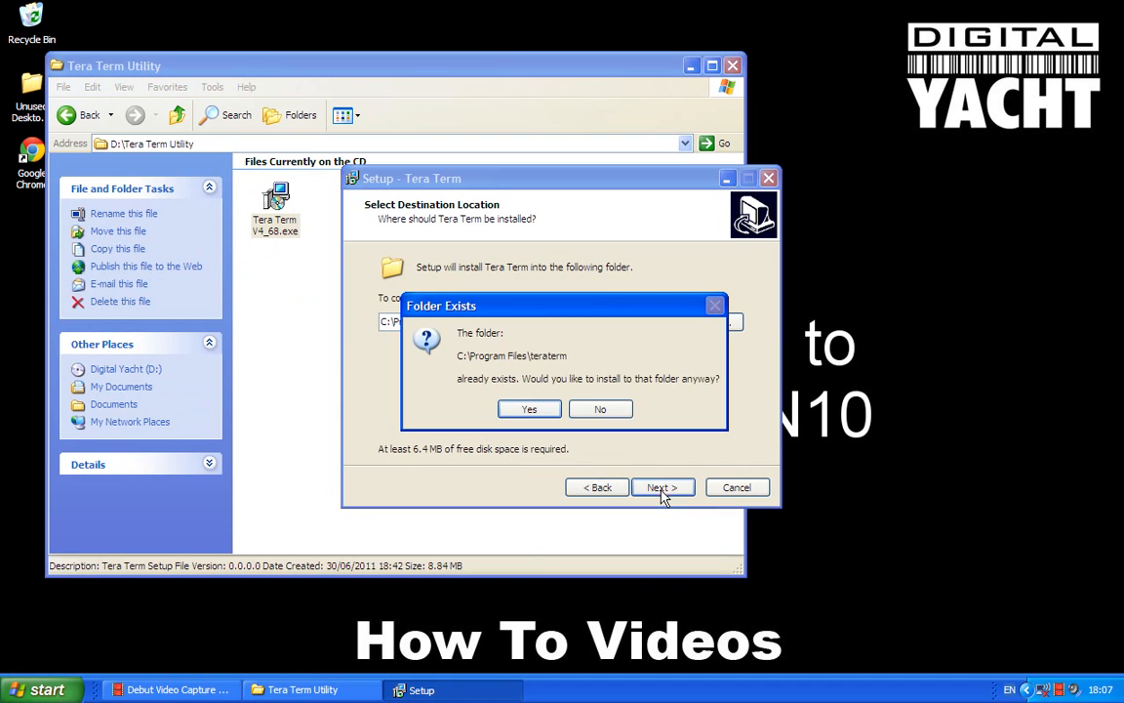
click(527, 411)
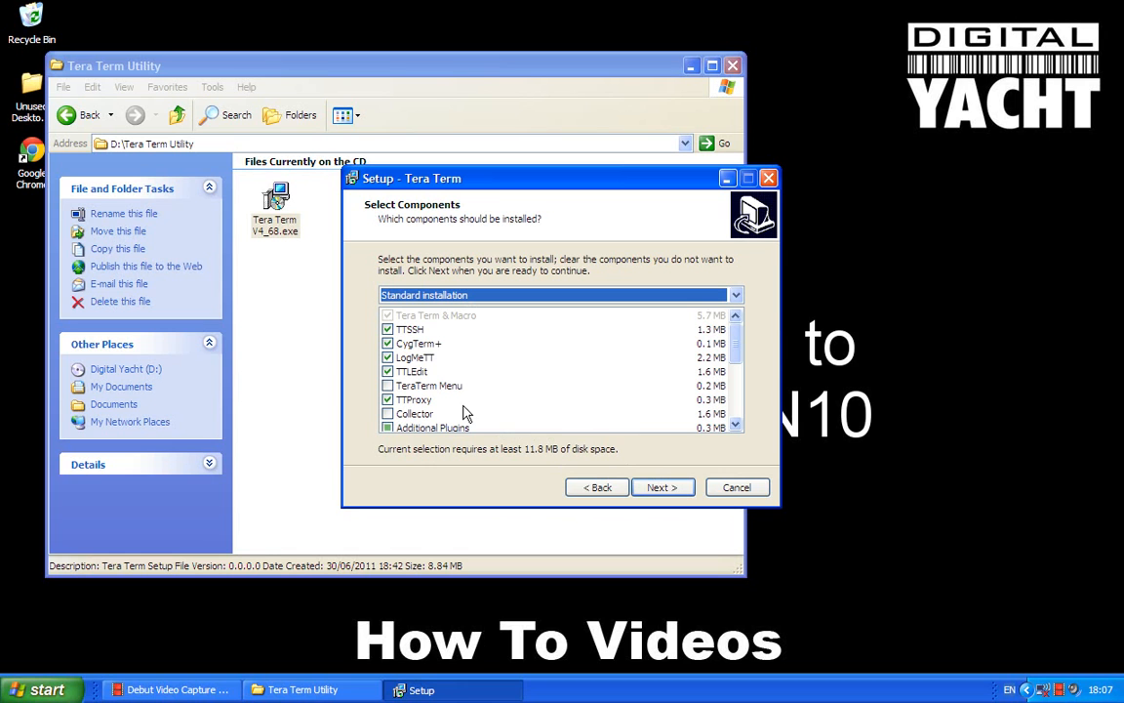
- Exclude the LogMeTT, CygTerm+, TTLEdit and TTProxy components from the Tera Term installation
click(387, 358)
click(389, 344)
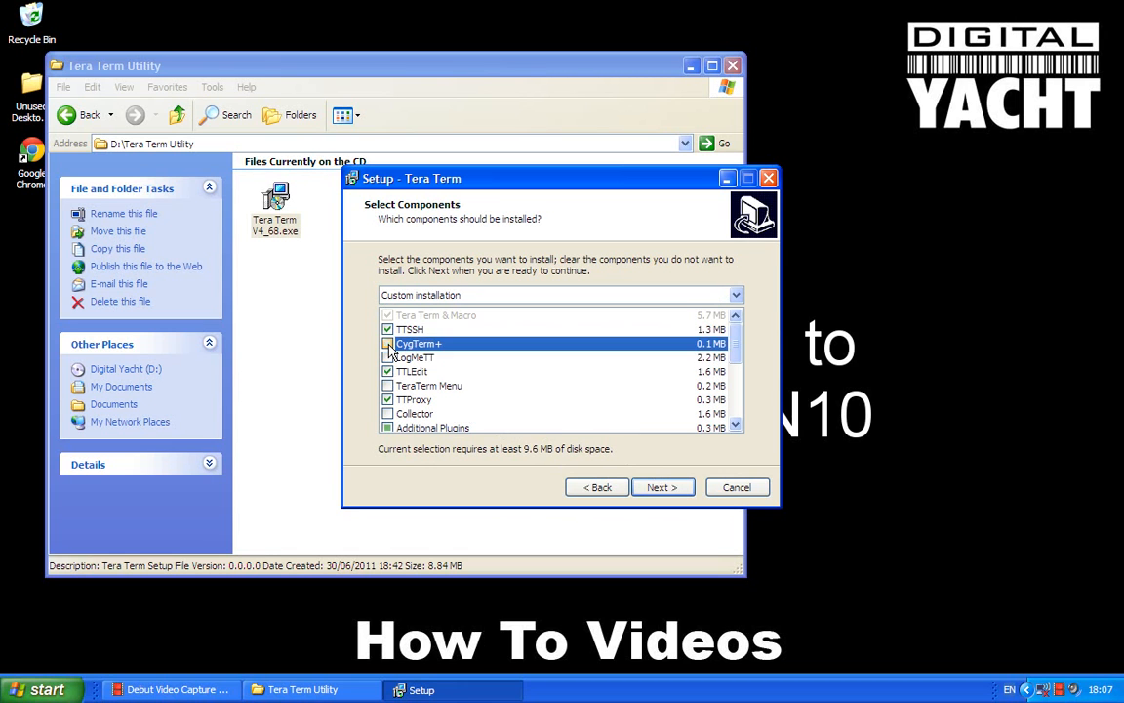
click(387, 372)
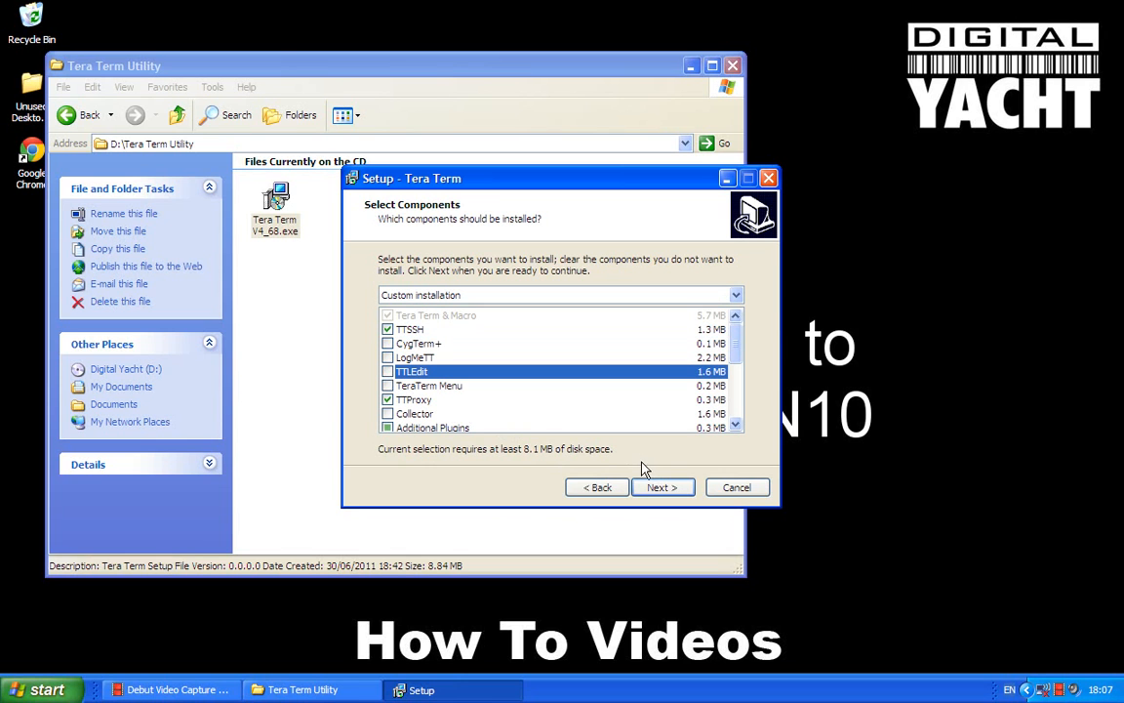
click(387, 400)
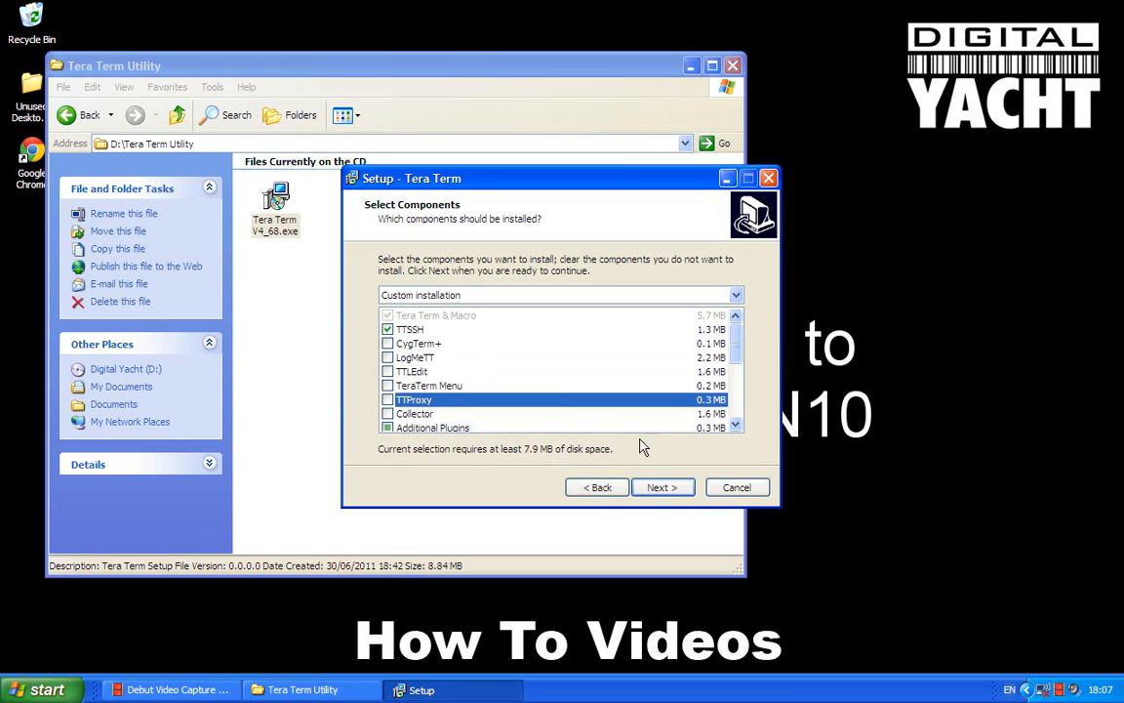
click(667, 493)
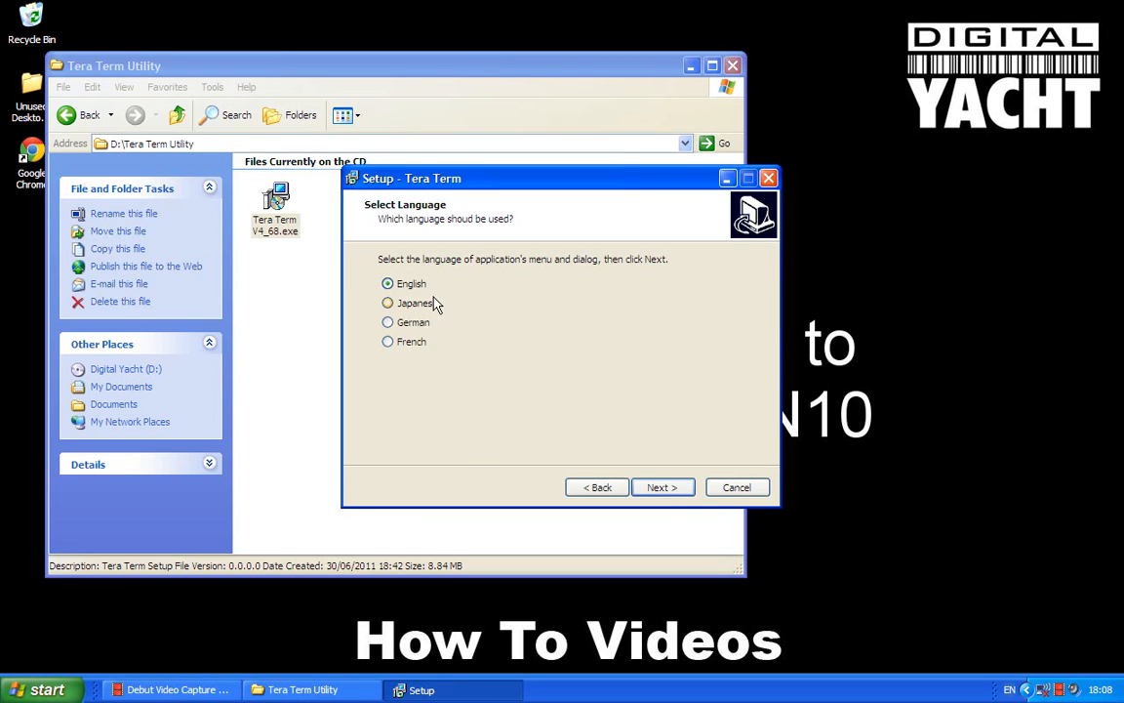
- Accept English and the Tera Term Start Menu folder, and deselect the Quick Launch shortcut
click(658, 488)
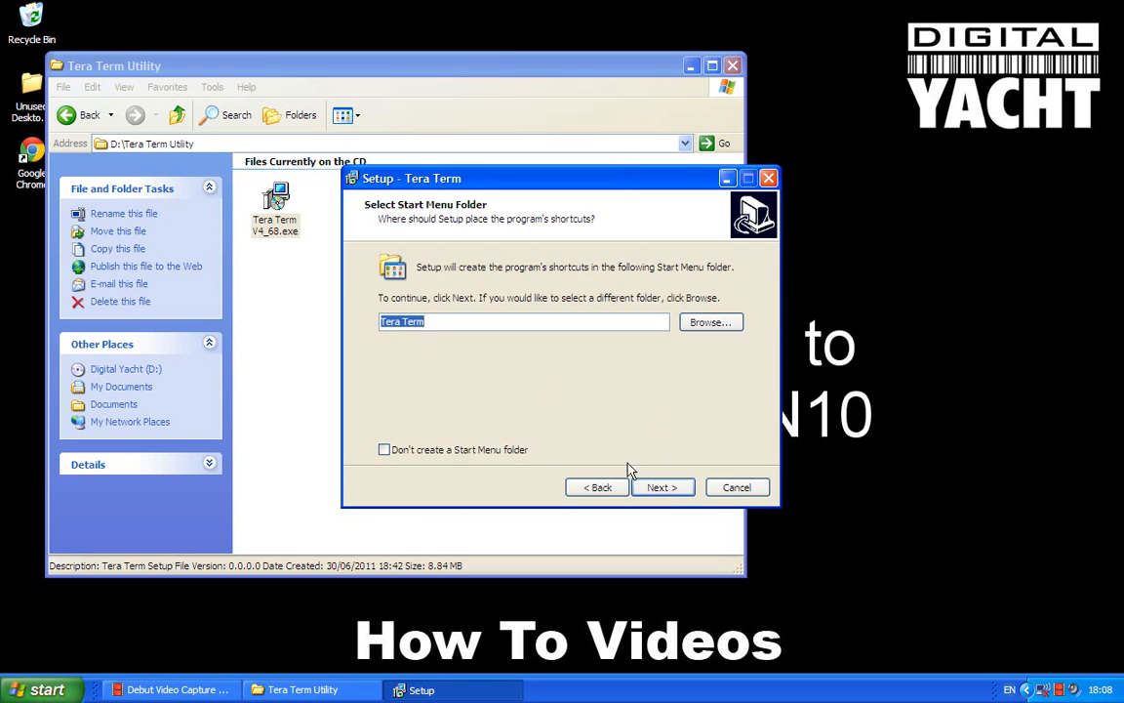
click(657, 489)
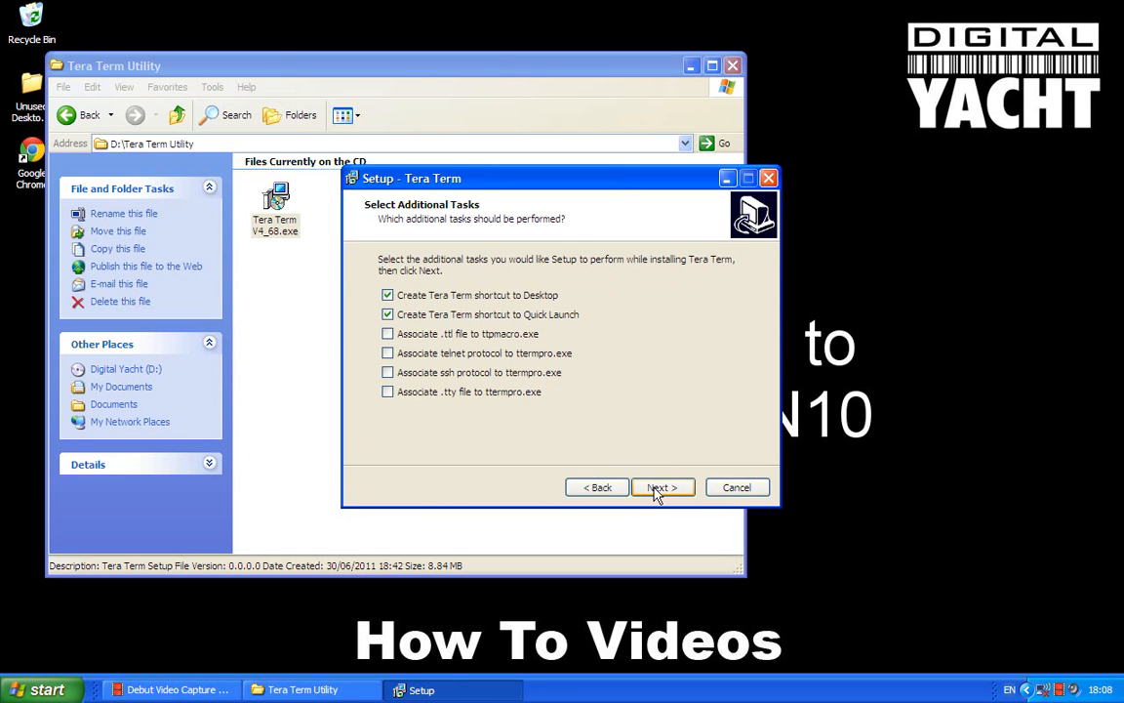
click(388, 316)
click(668, 487)
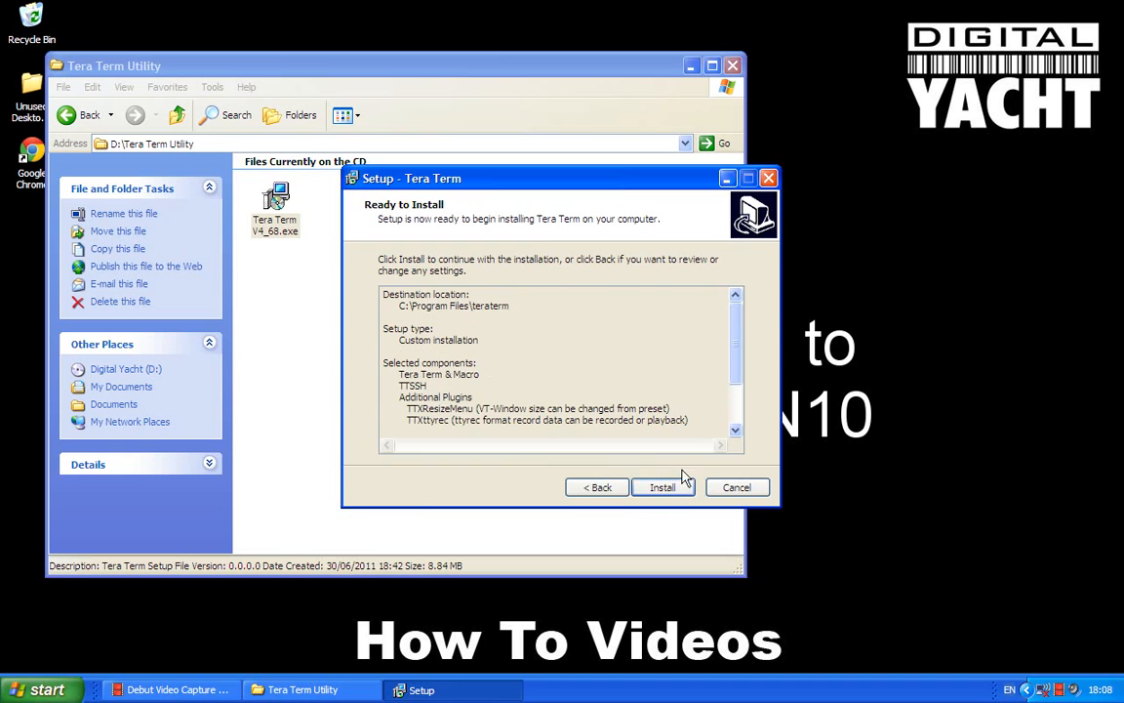
- Install Tera Term, finish the setup wizard without launching the program, and close the folder window
click(661, 487)
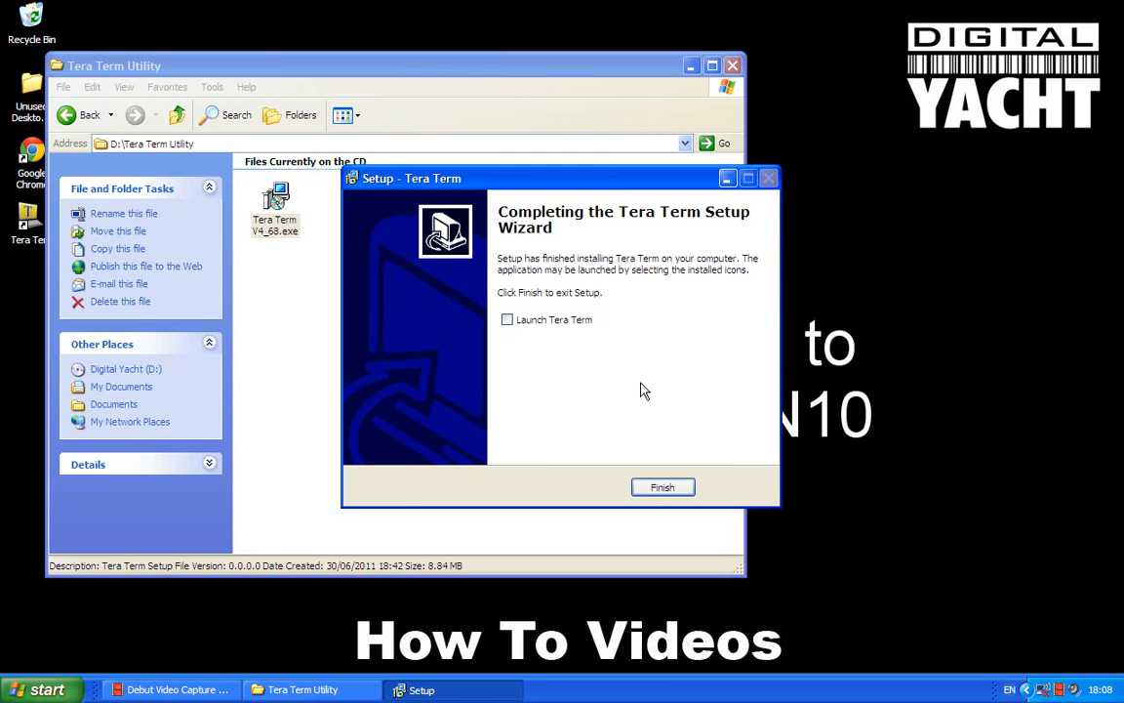
click(661, 488)
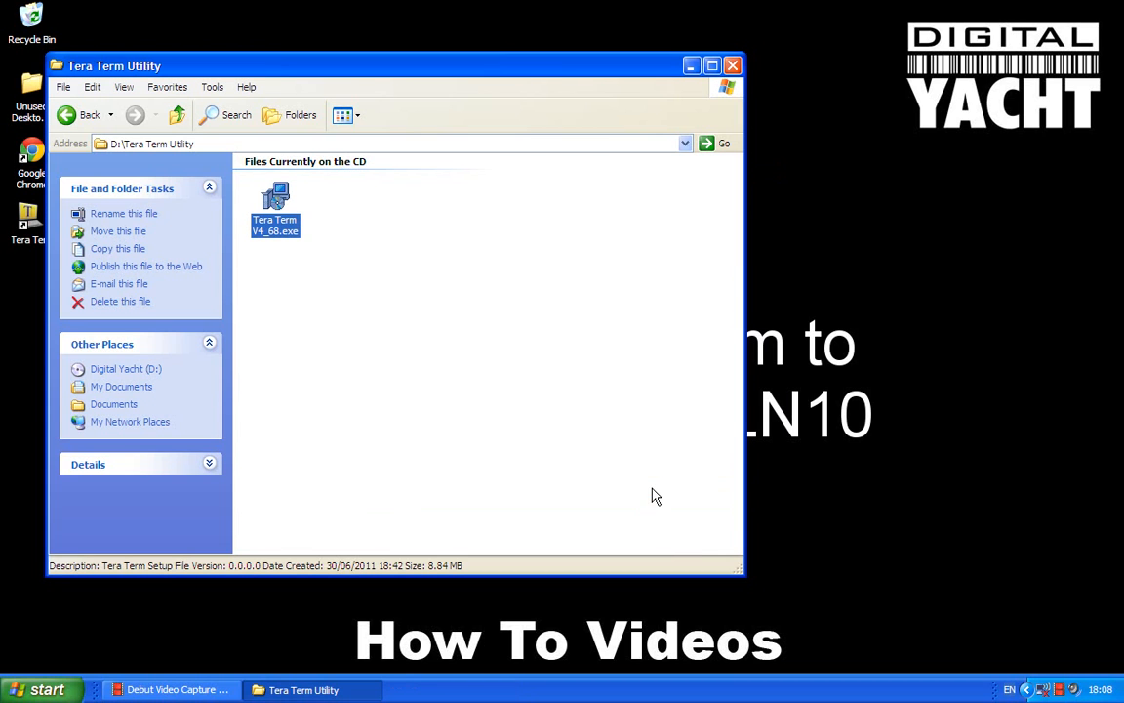
click(731, 67)
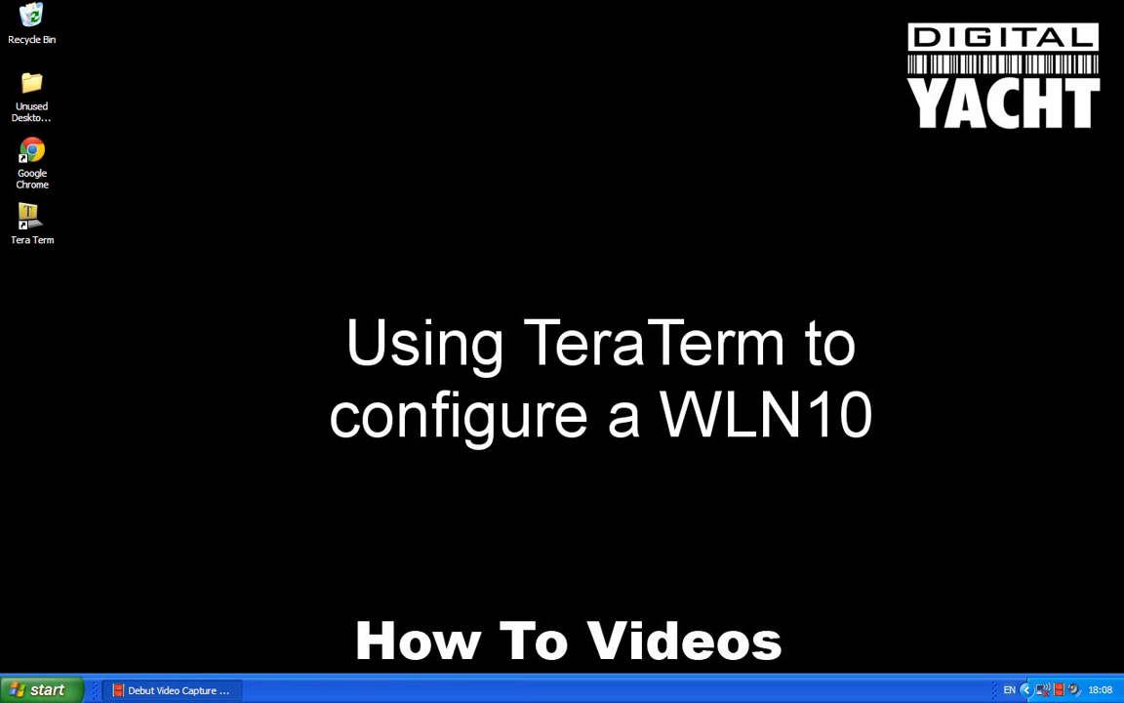
- Connect the computer to the unsecured DY-WLN10-1234 wireless network
click(1043, 689)
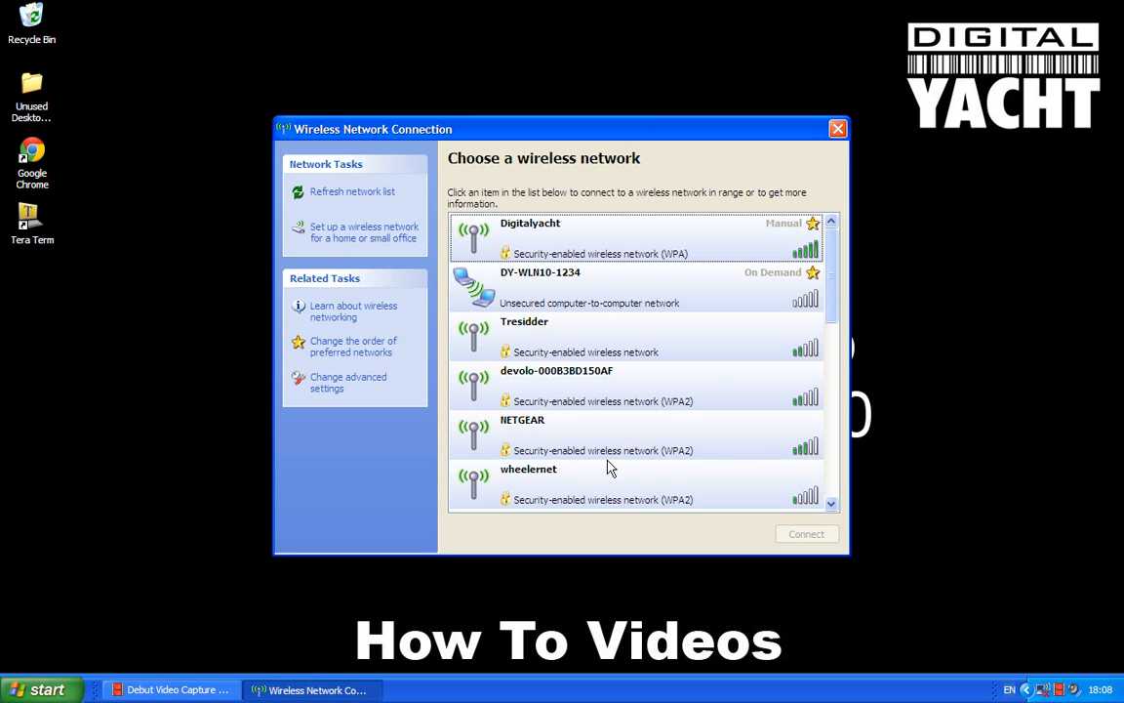
click(552, 298)
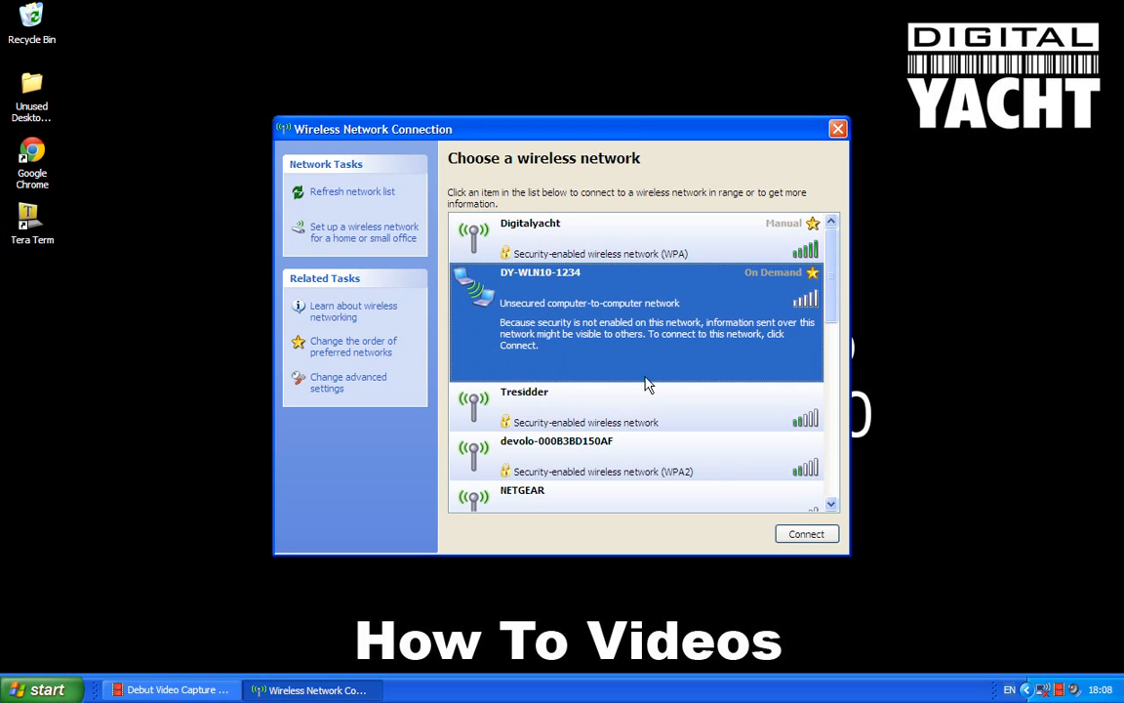
click(806, 537)
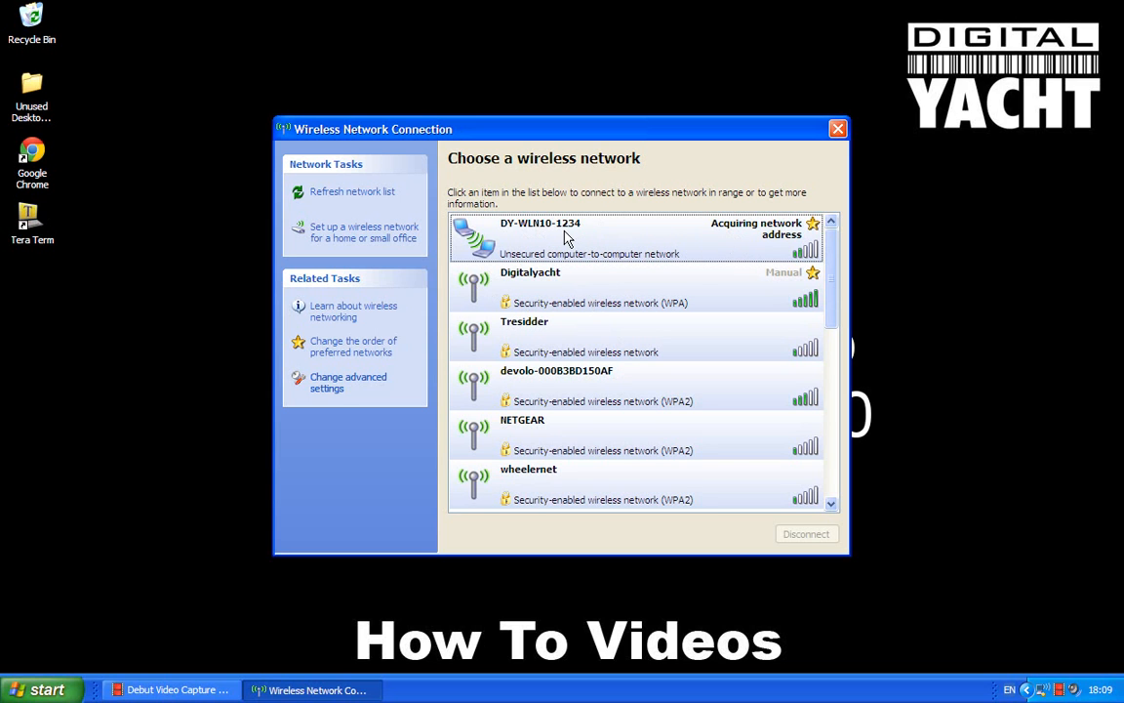
- Launch Tera Term and set the new connection's host to 169.254.1.1
double_click(29, 223)
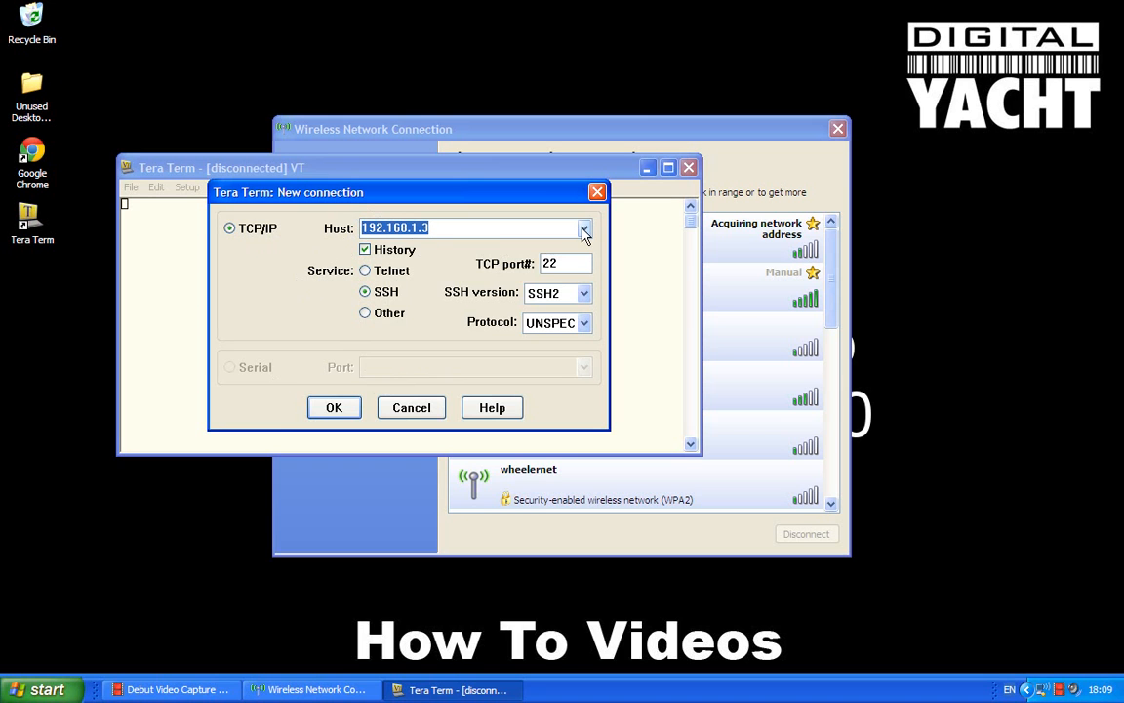
click(457, 227)
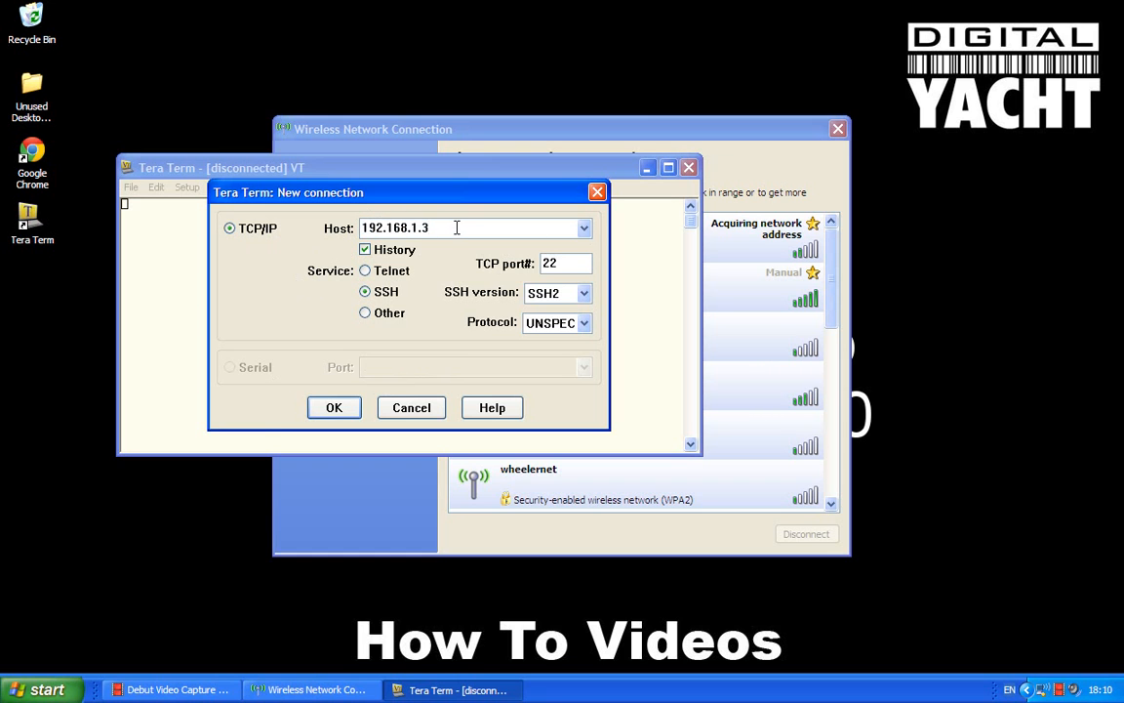
key(BackSpace)
key(BackSpace)
key(BackSpace)
key(BackSpace)
key(BackSpace)
key(BackSpace)
key(BackSpace)
key(BackSpace)
key(BackSpace)
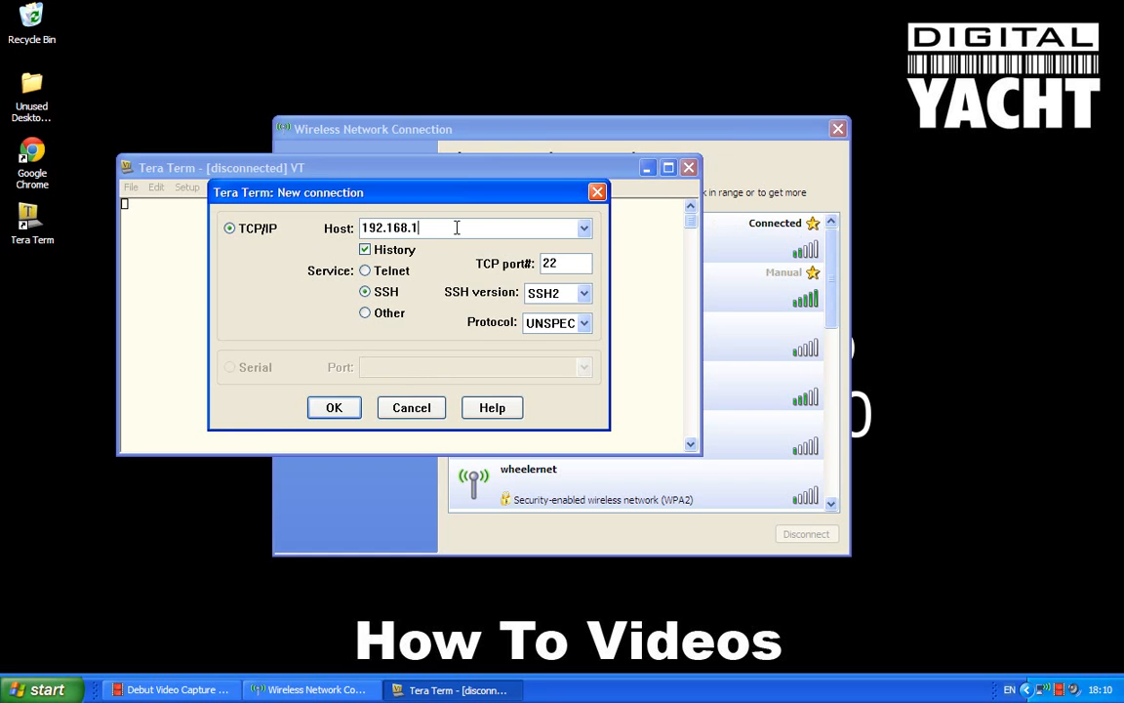
key(BackSpace)
text(69.254.1.1)
- Choose the Telnet service with TCP port 2000 and open the connection
click(366, 272)
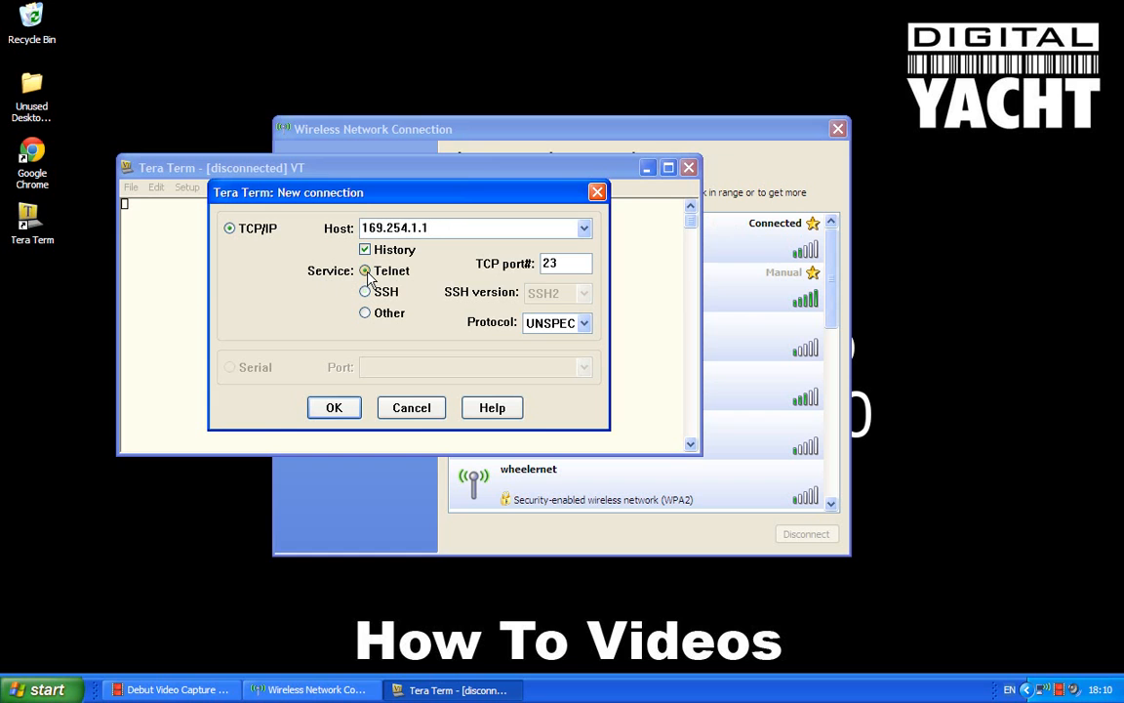
click(569, 263)
key(BackSpace)
text(000)
click(328, 412)
click(335, 408)
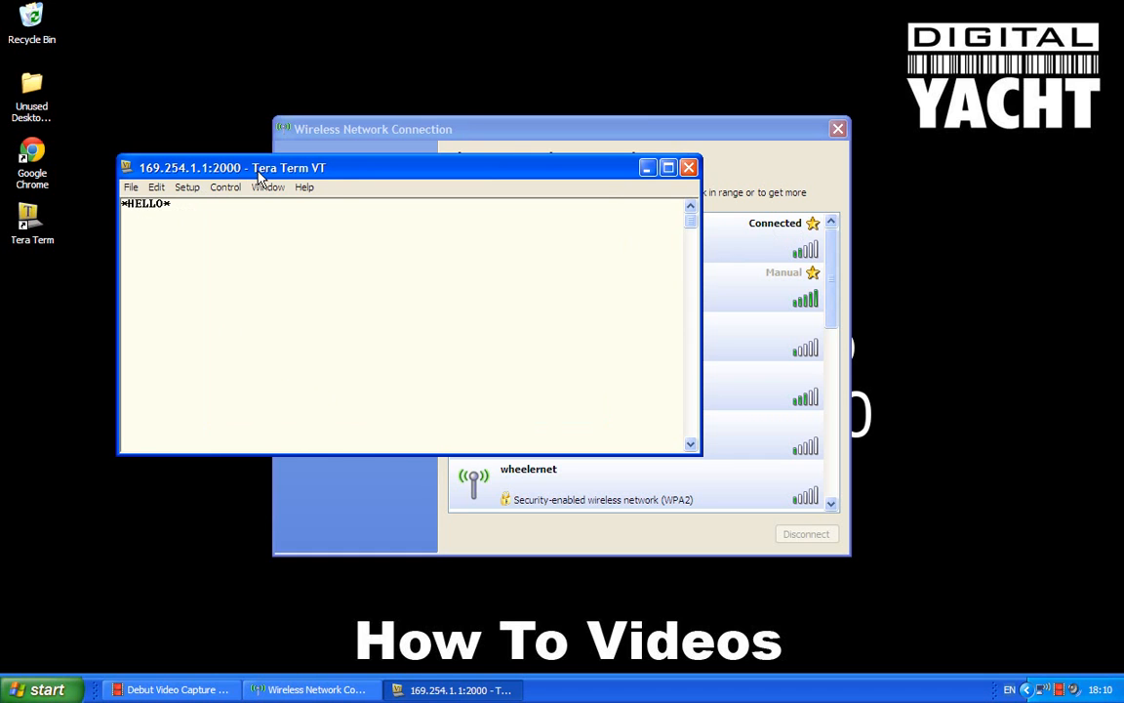
- Close the Wireless Network Connection window and reposition the Tera Term window on the desktop
drag(259, 175, 362, 215)
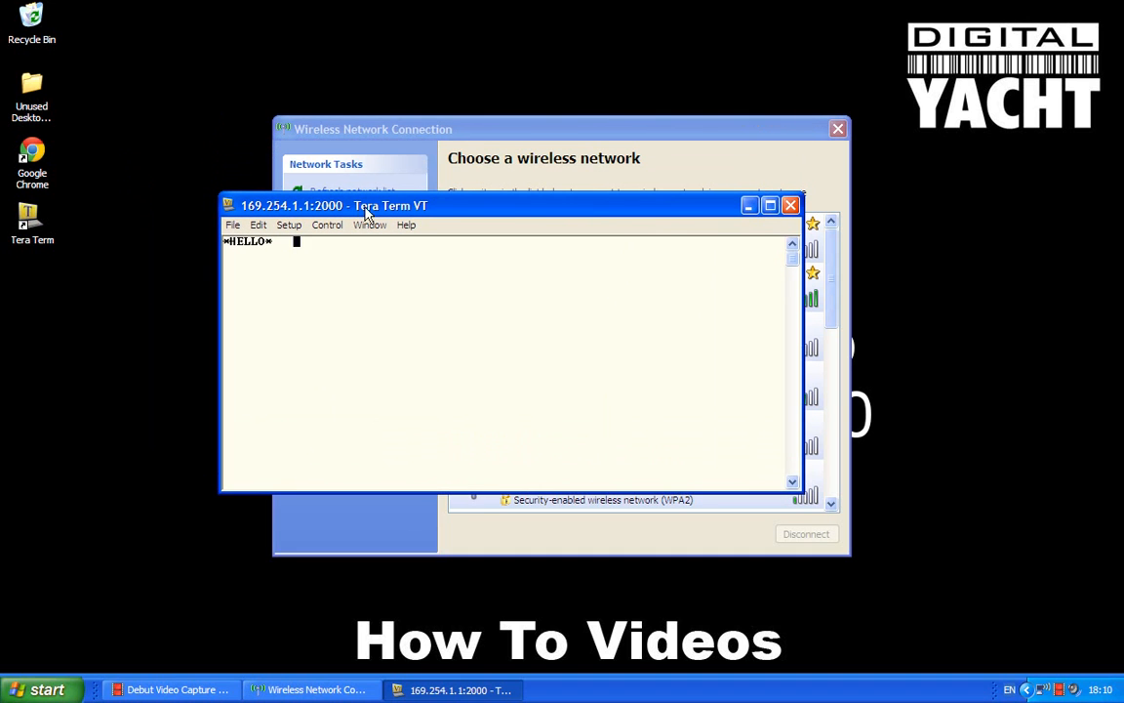
click(839, 130)
drag(504, 213, 474, 143)
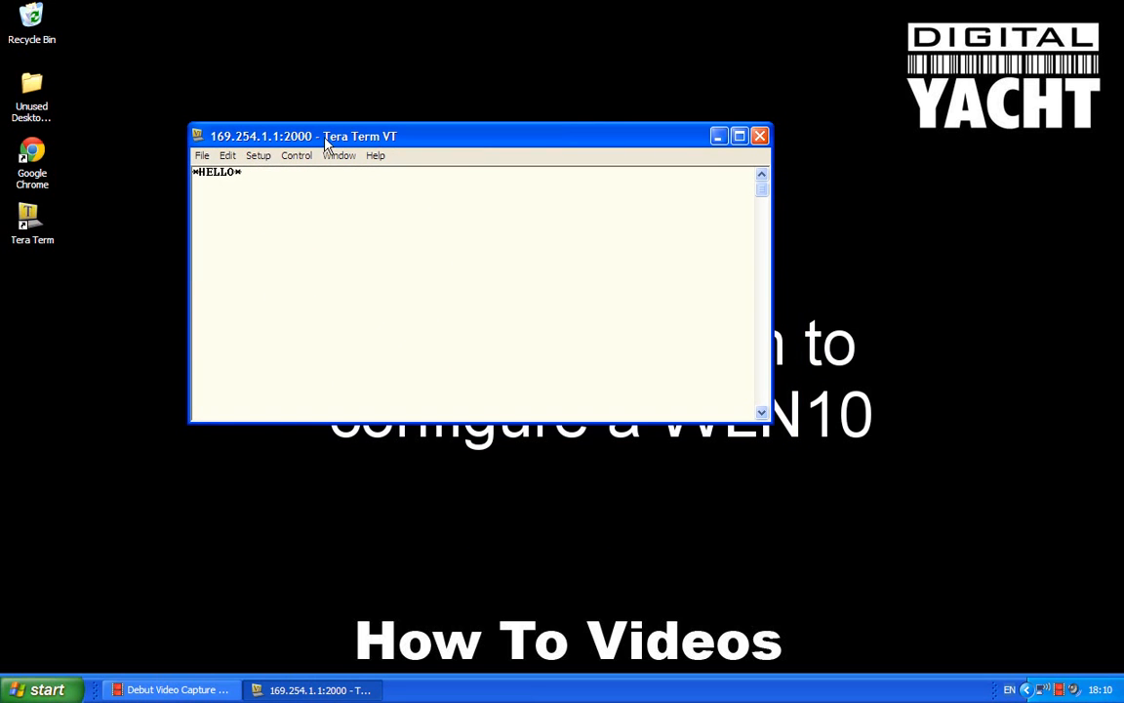
- Enable local echo in the terminal setup
click(260, 158)
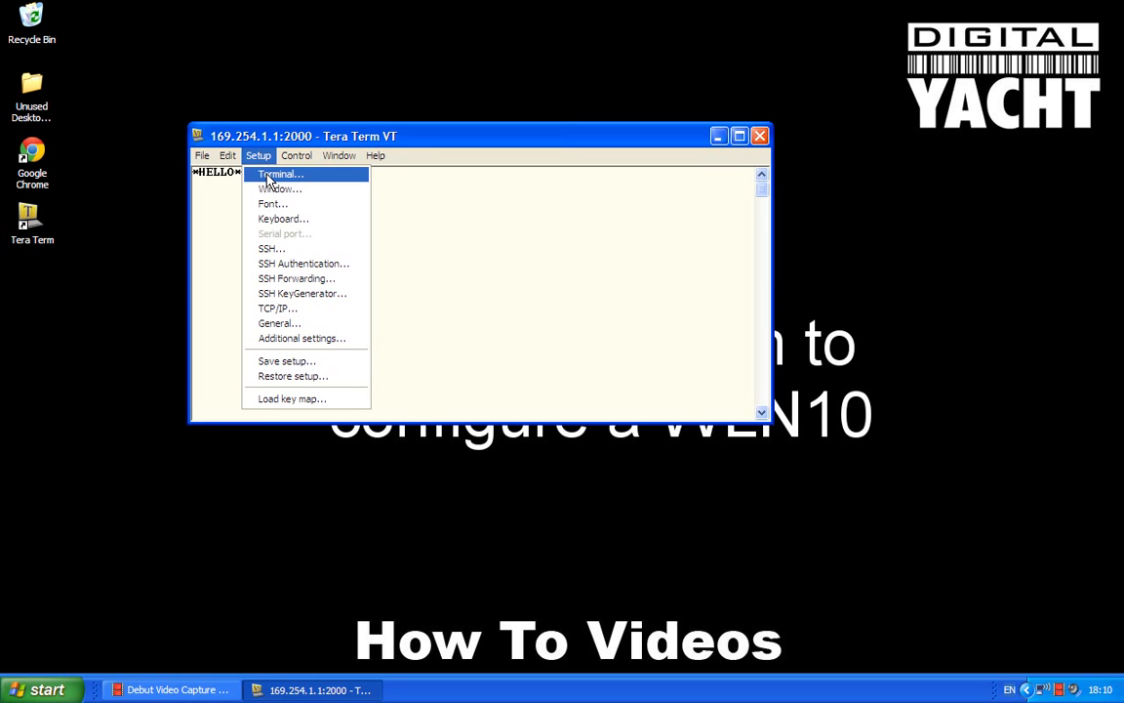
click(278, 173)
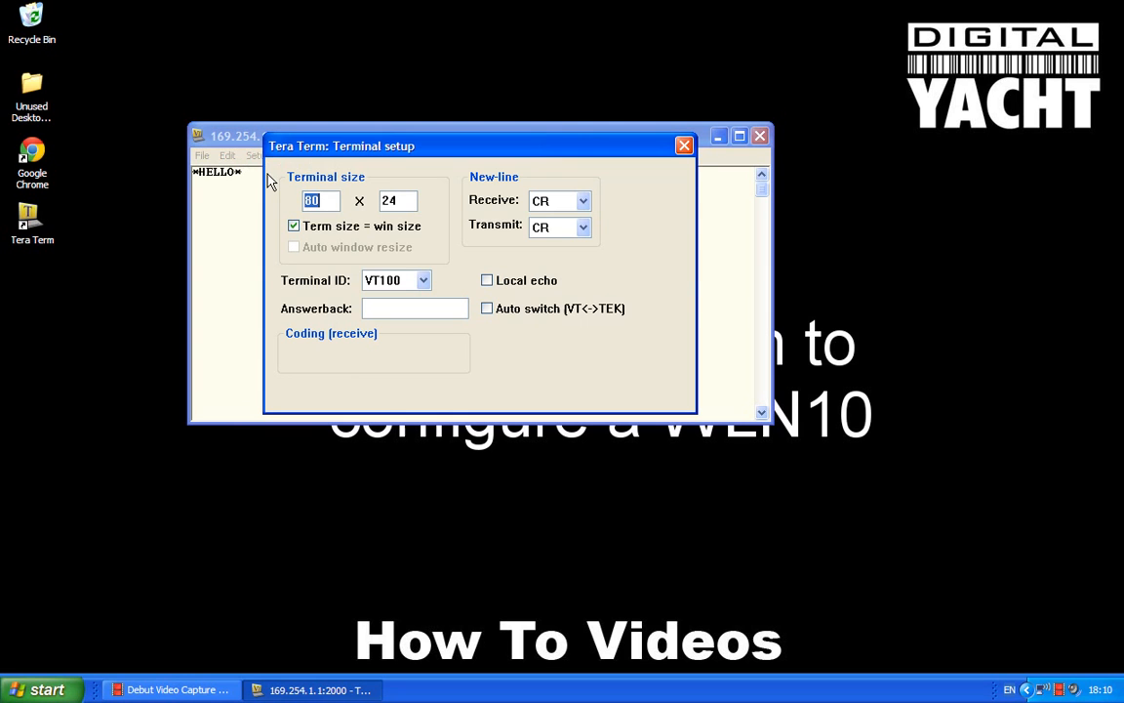
click(488, 281)
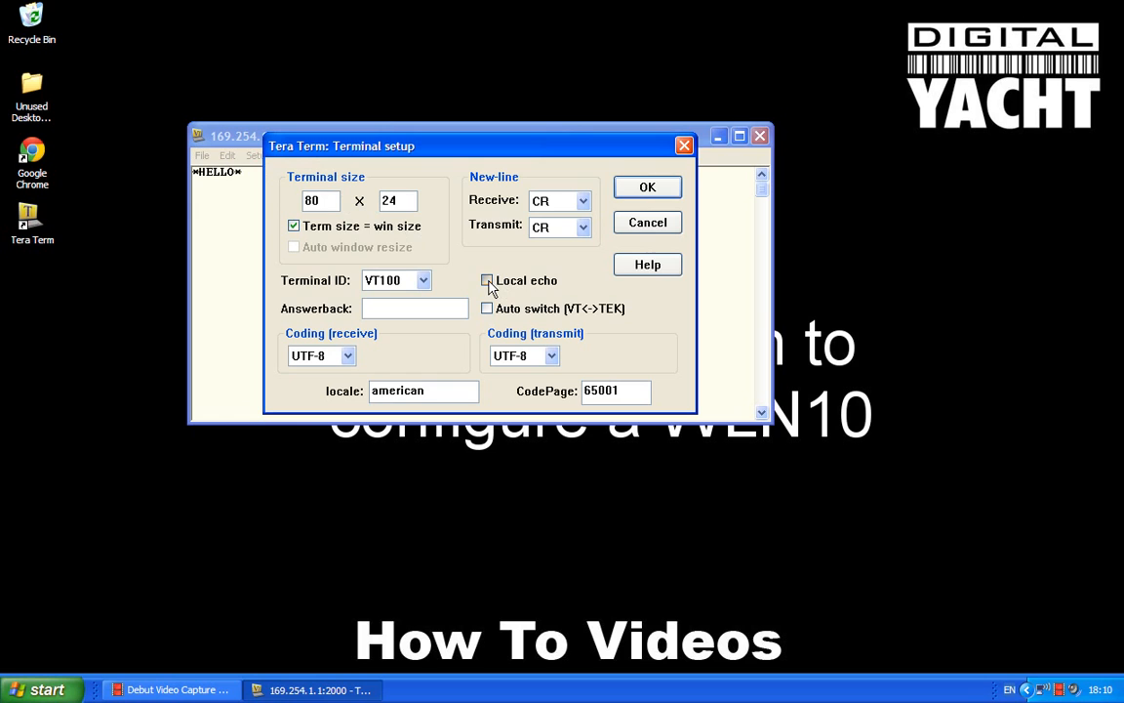
click(642, 186)
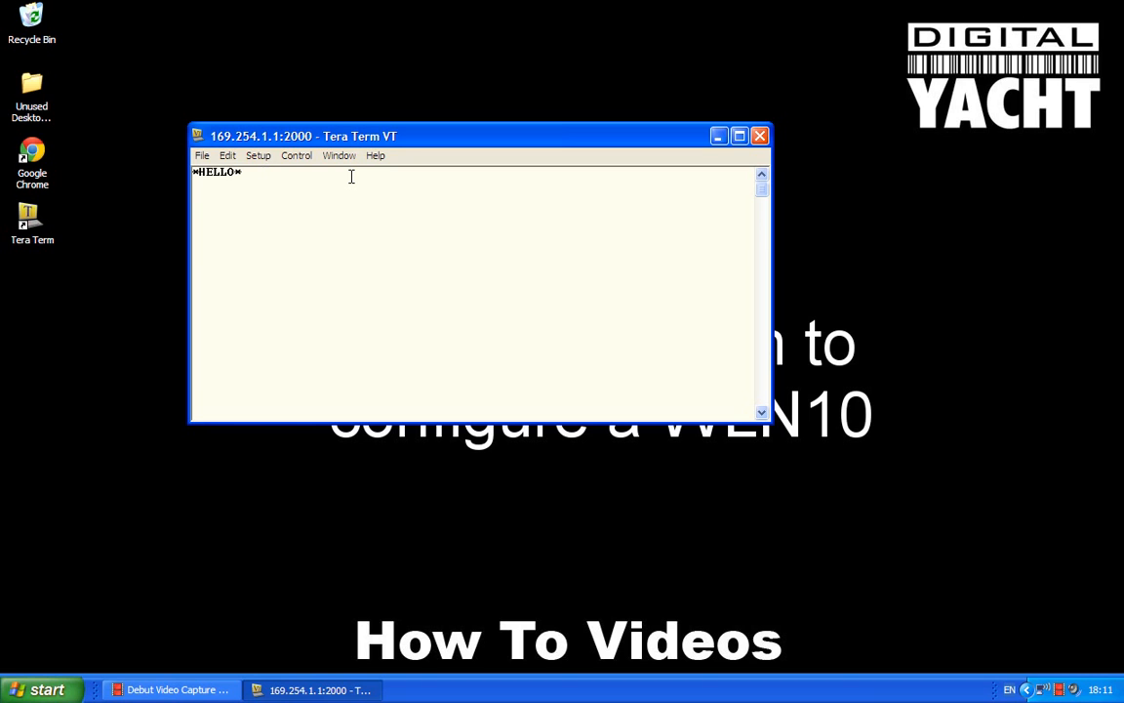
- Enter command mode with $$$ and query the serial settings with the command get uart
text($$)
text($)
text(get )
text(uart)
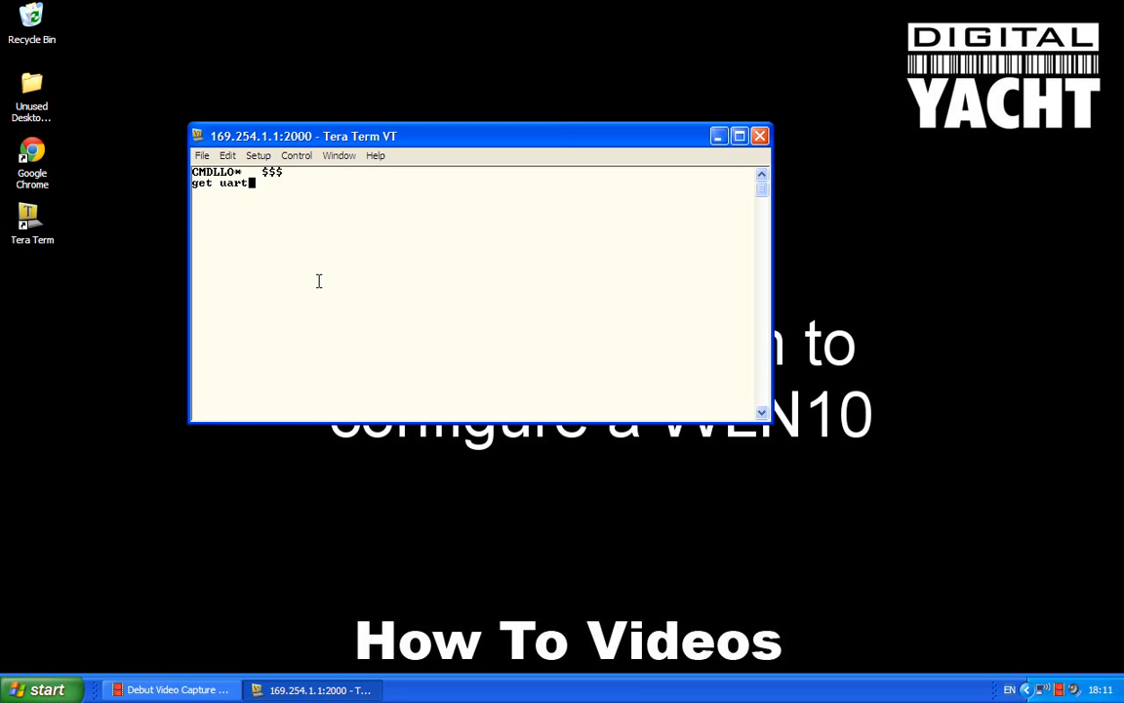
key(Return)
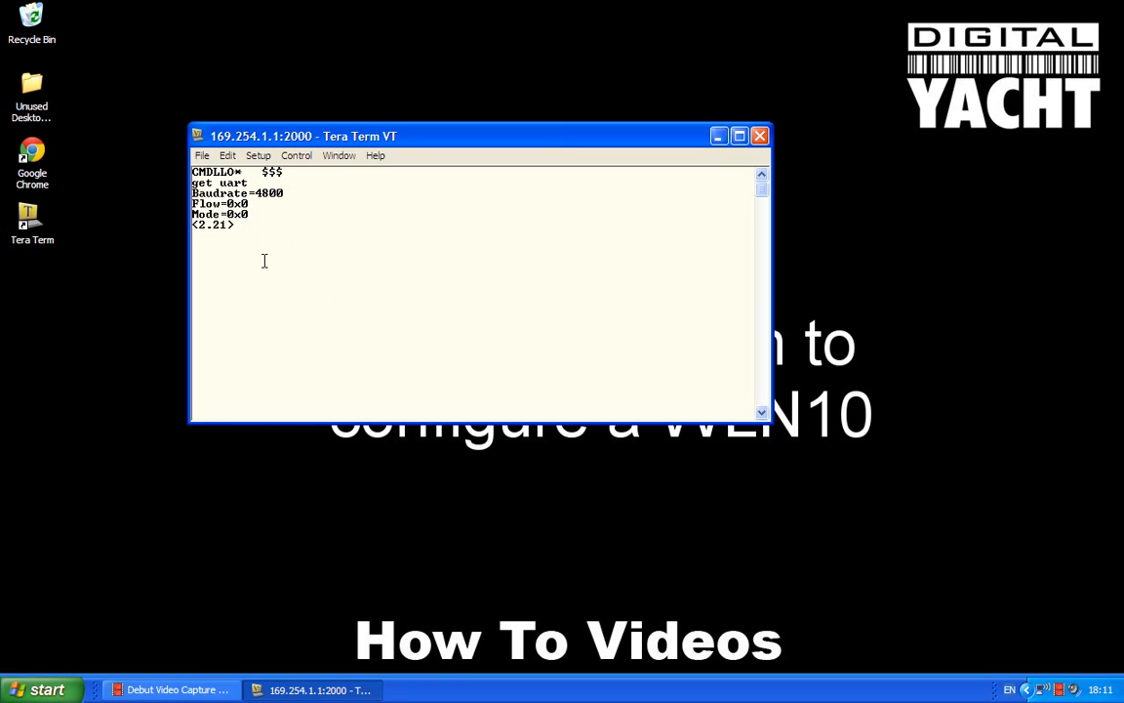
- Set the UART baud rate with the command set uart baudrate 38400, and check it with get uart
text(set uart baudrate)
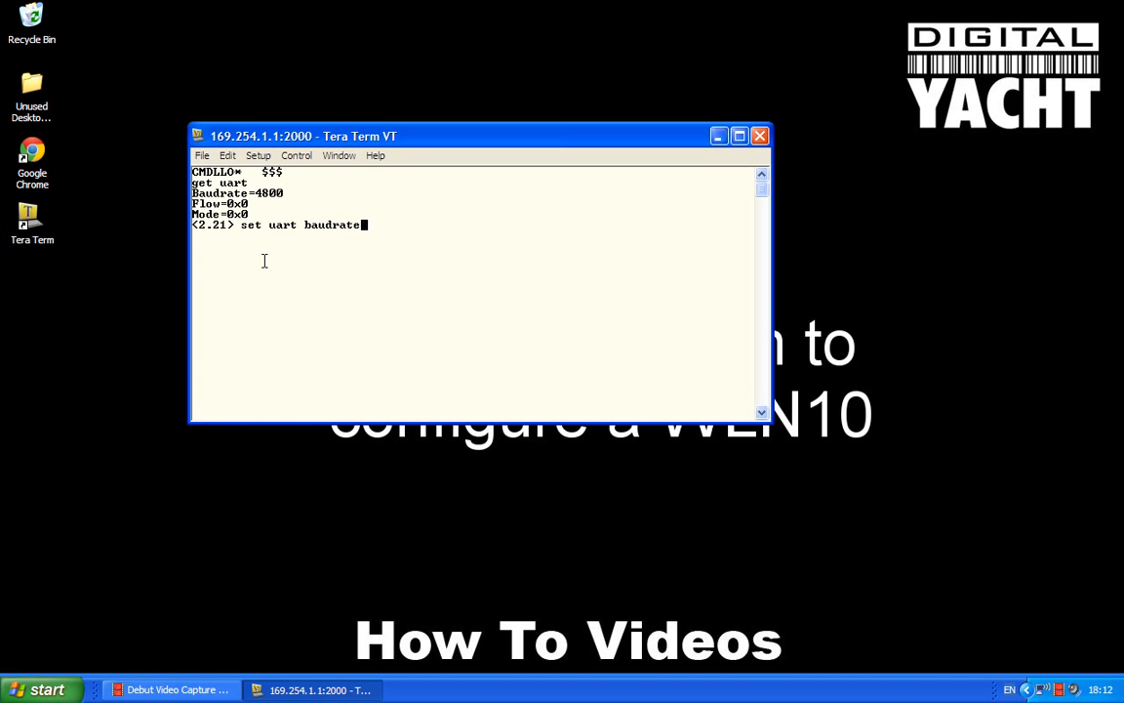
text( 38400)
key(Return)
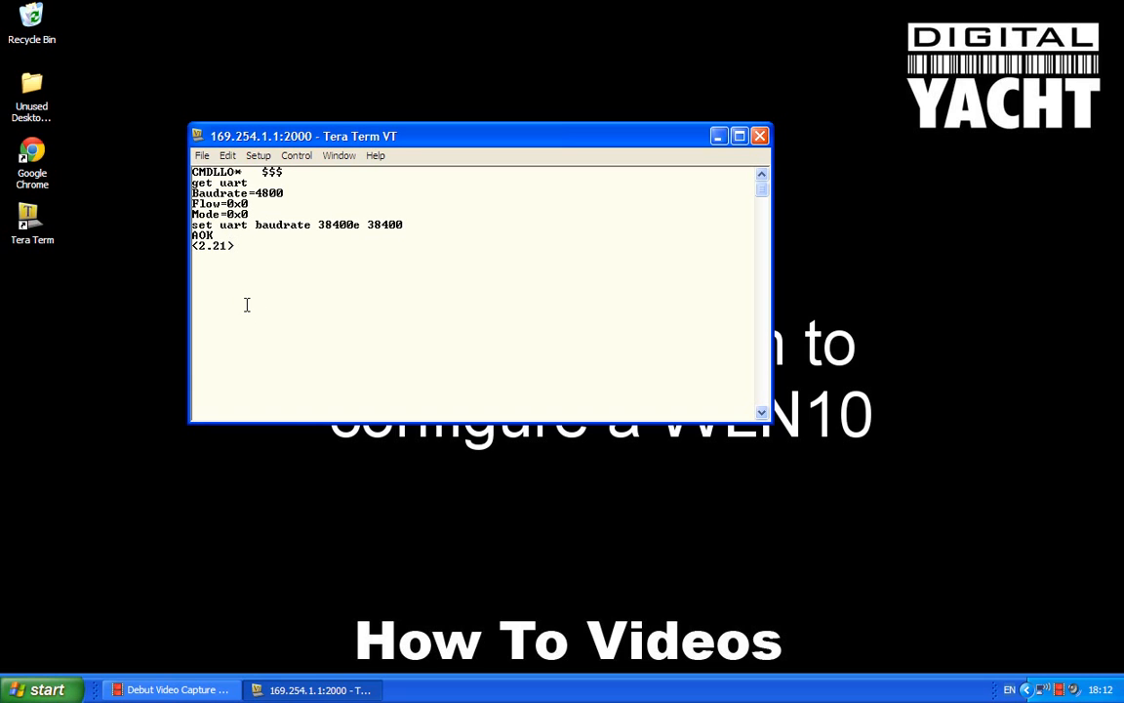
text(get uart)
key(Return)
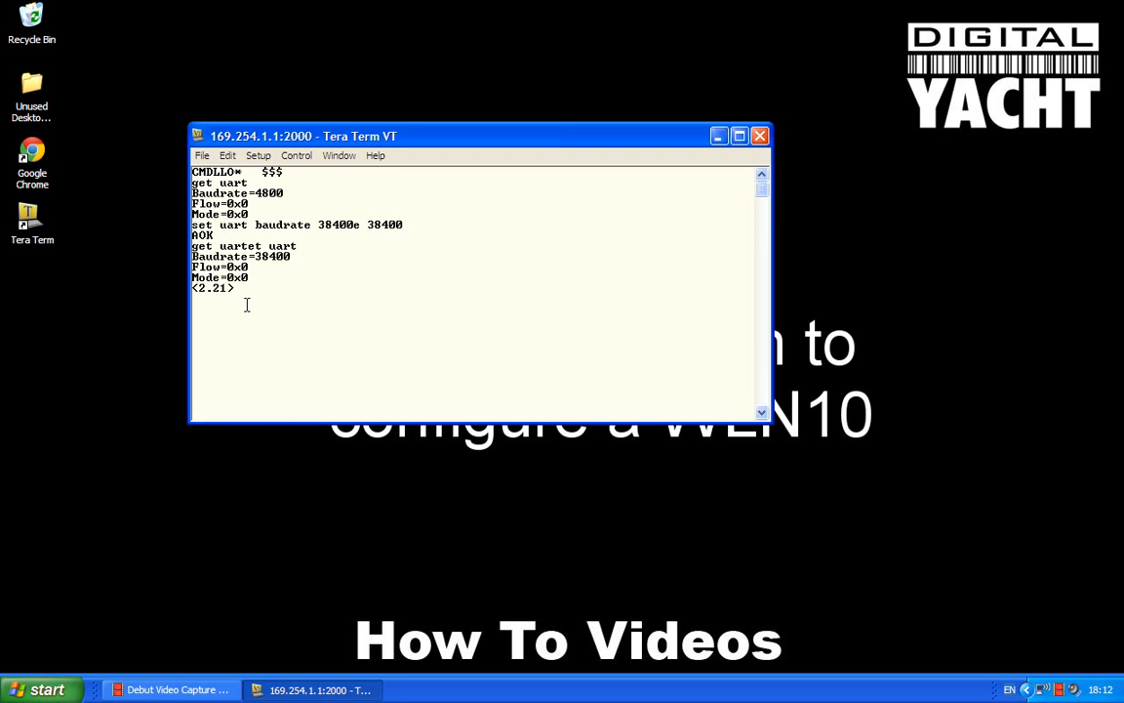
- Store the configuration with the save command and leave command mode with exit
text(save)
key(Return)
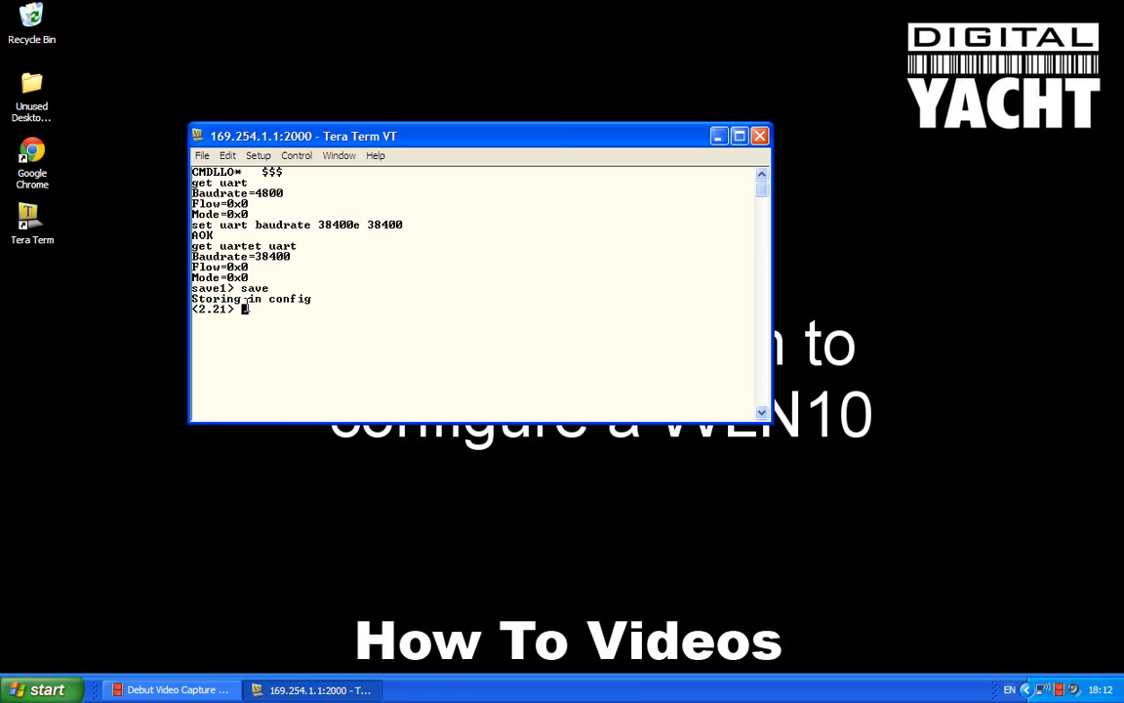
text(exite)
key(Return)
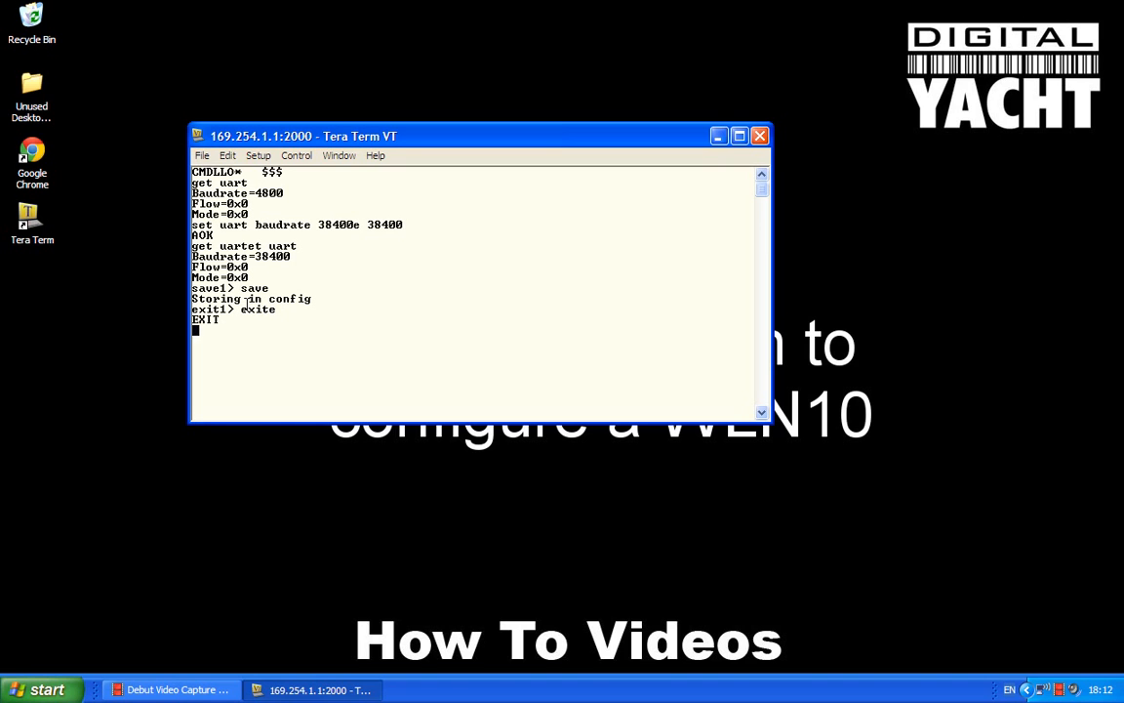